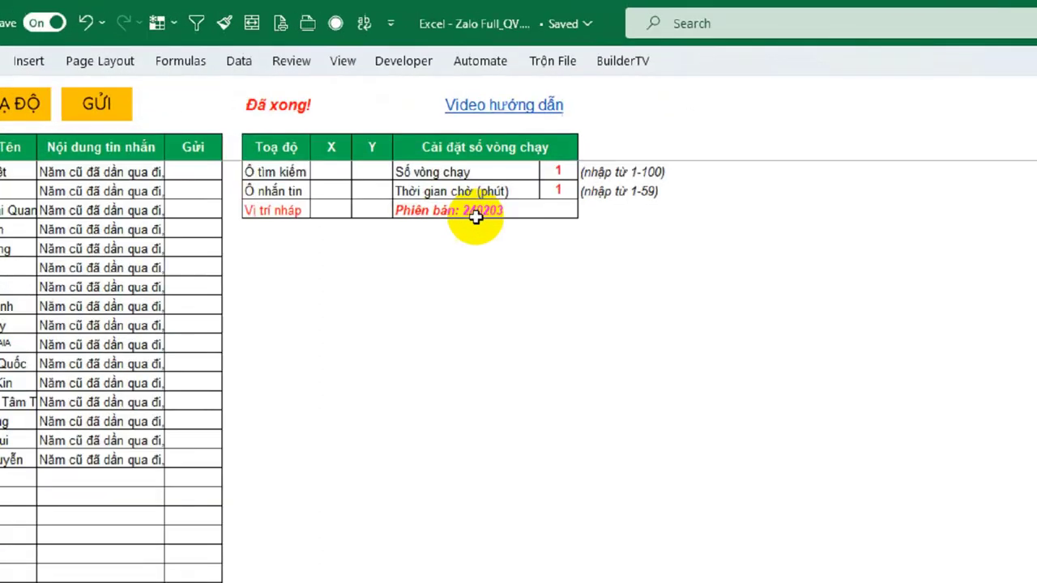
- Review the sheet's version cell, run settings (run count, waiting time) and contact rows 1–16
left_click(476, 238)
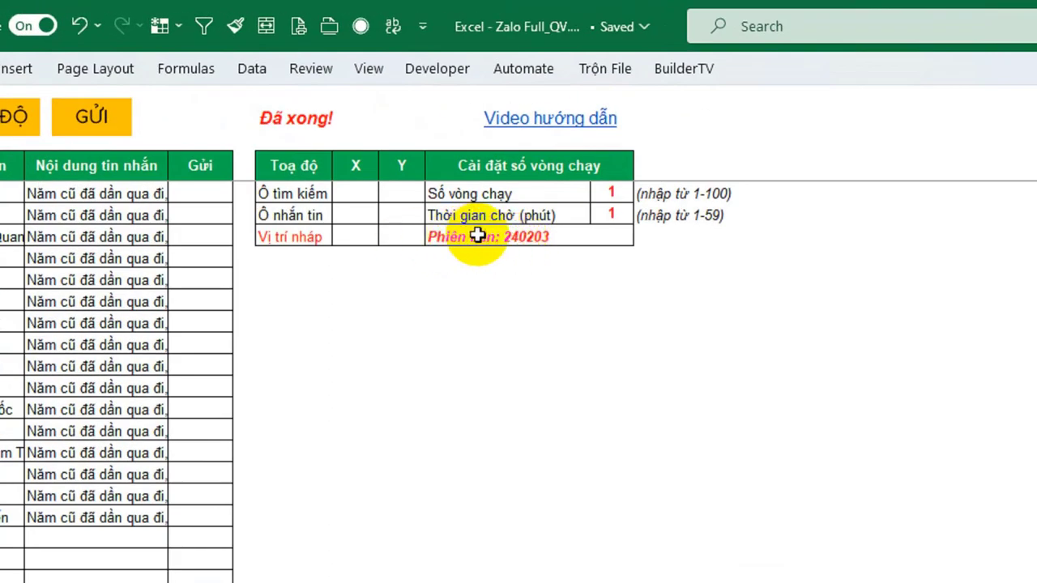
left_click(440, 166)
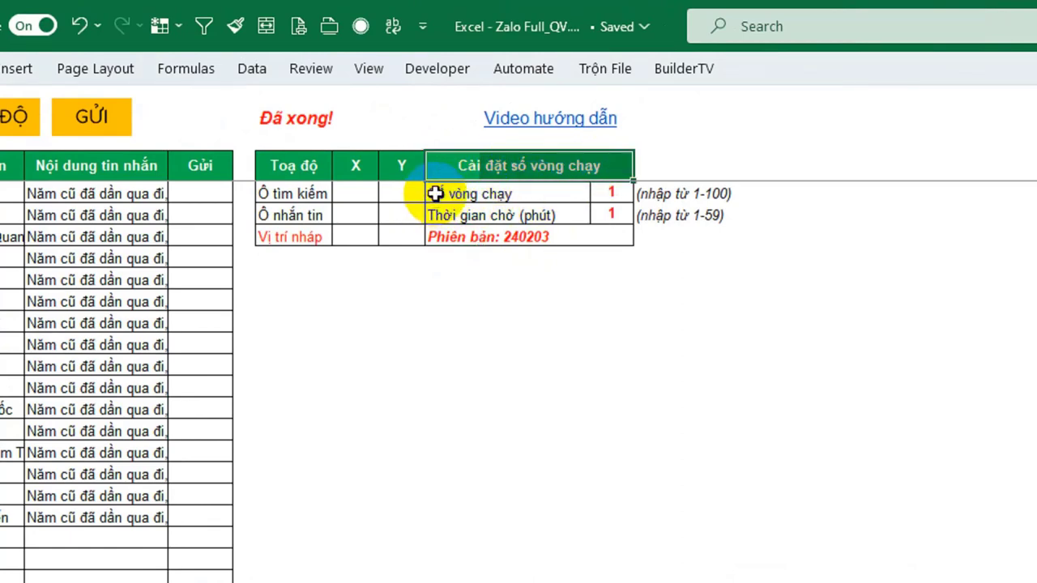
left_click_drag(435, 194, 603, 192)
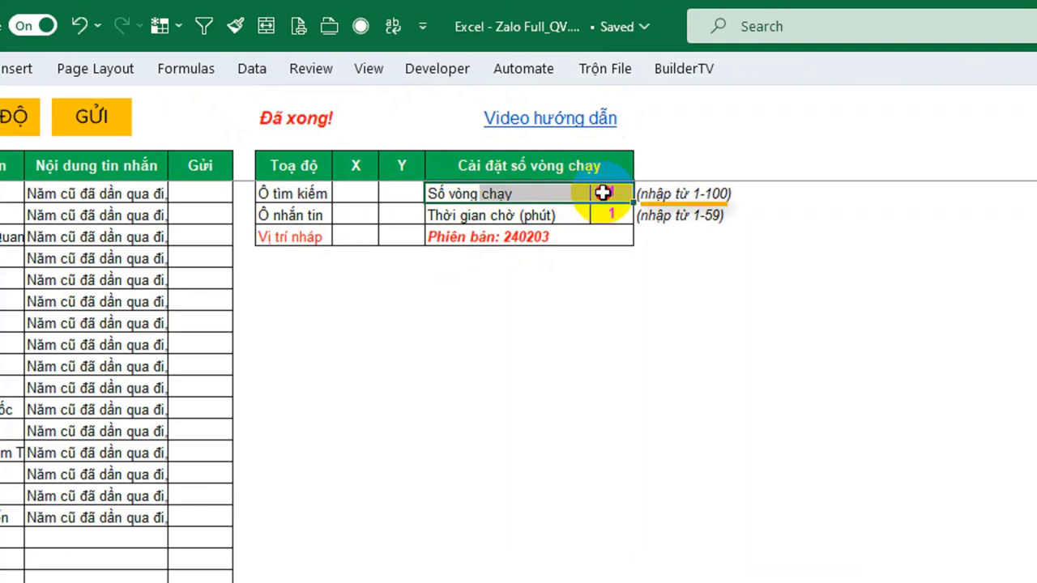
left_click_drag(438, 215, 606, 213)
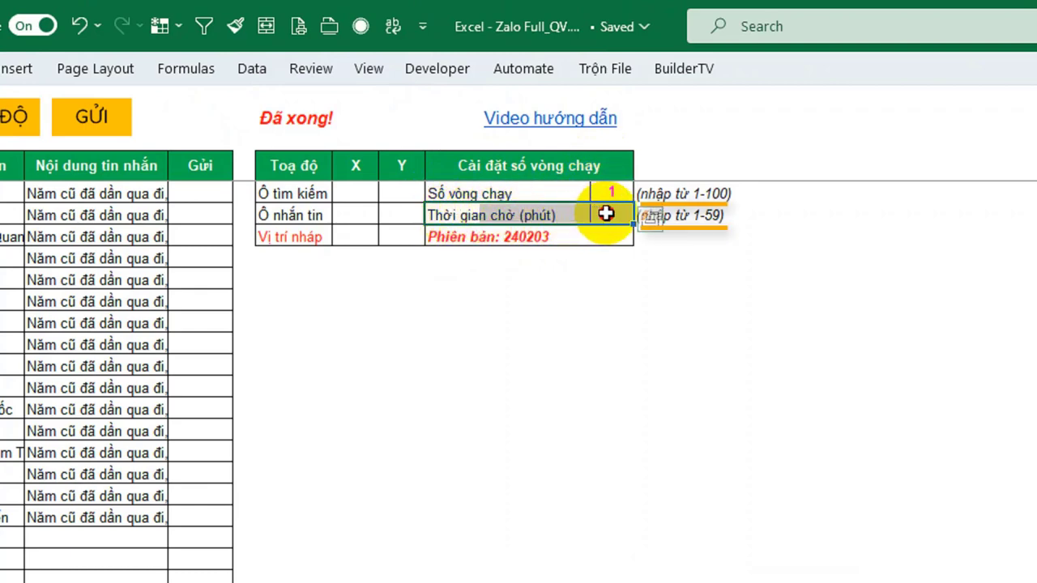
scroll(204, 231, "left", 2)
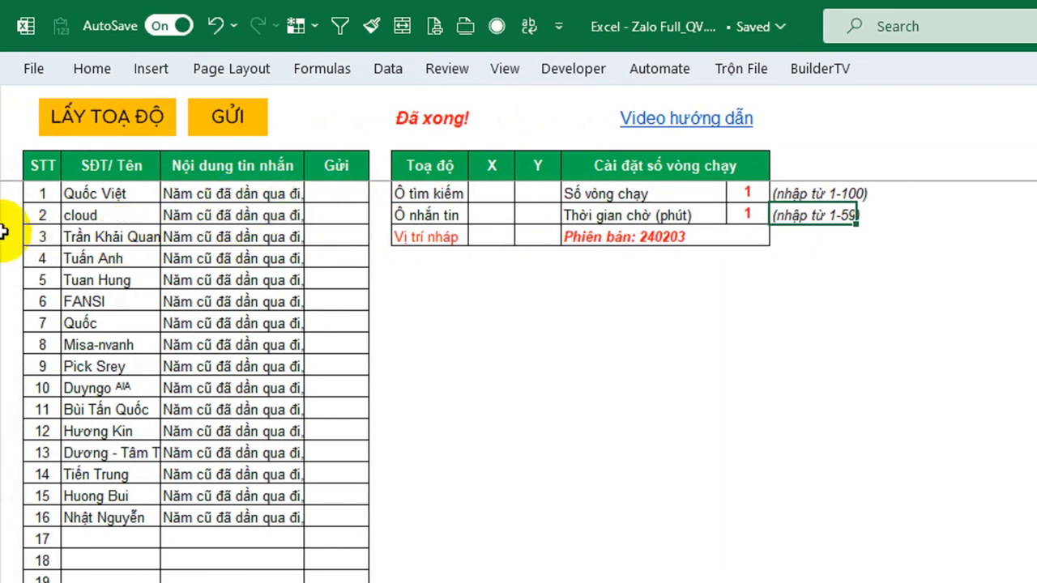
left_click_drag(39, 195, 32, 517)
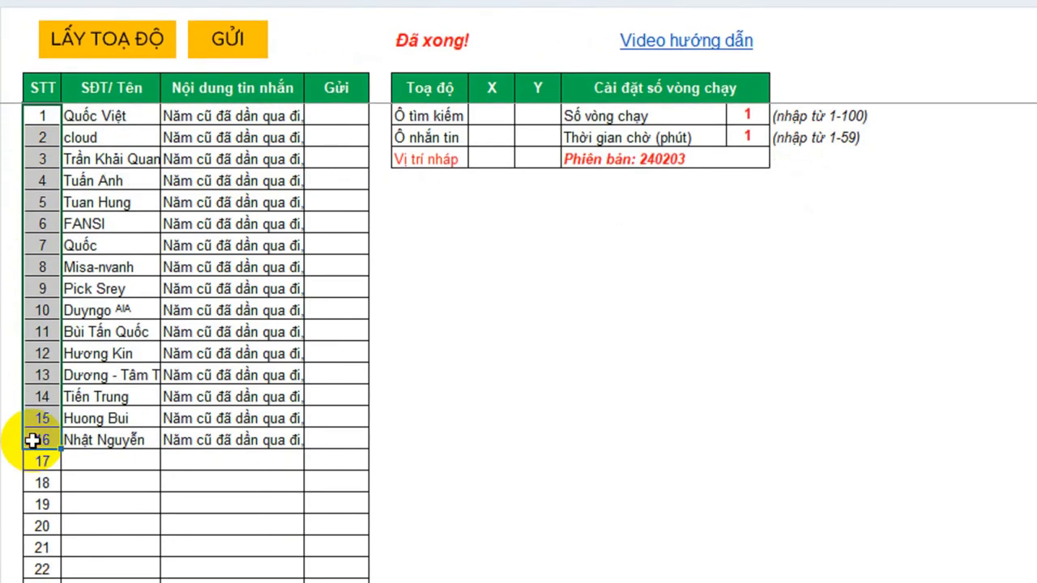
- Set the run count to 2
left_click(754, 150)
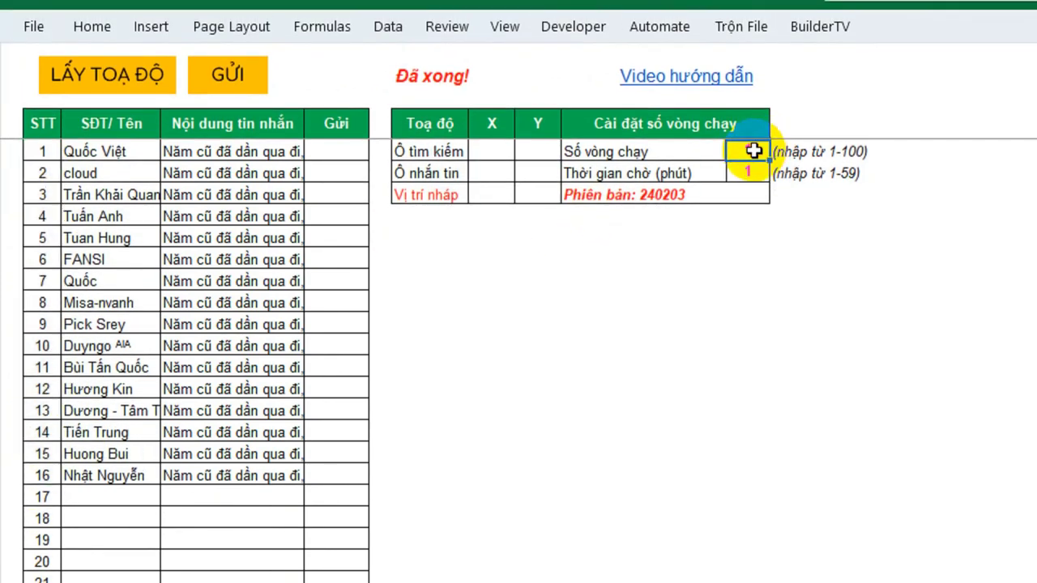
type("2")
left_click(722, 261)
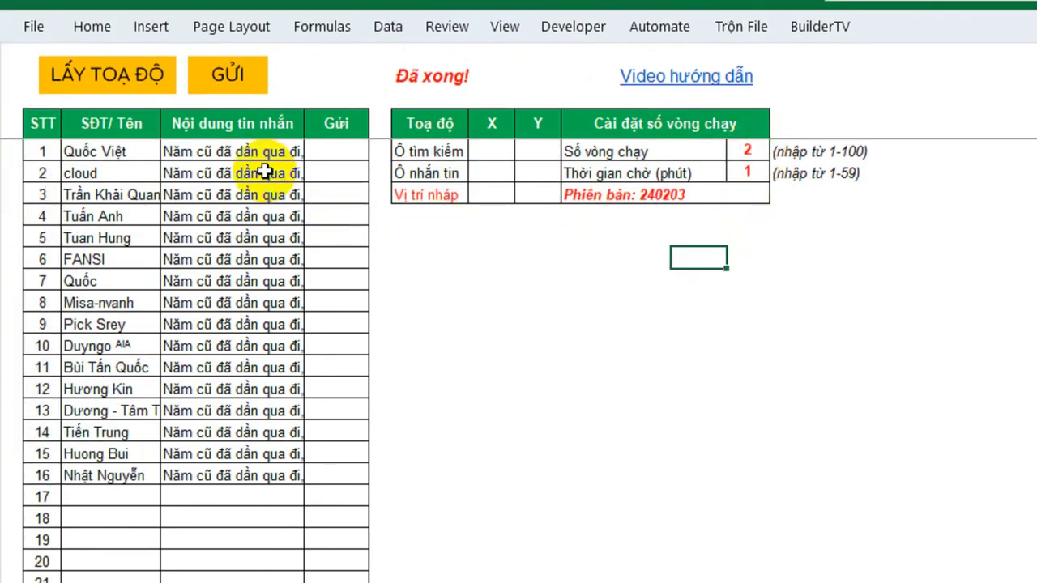
left_click_drag(243, 152, 238, 470)
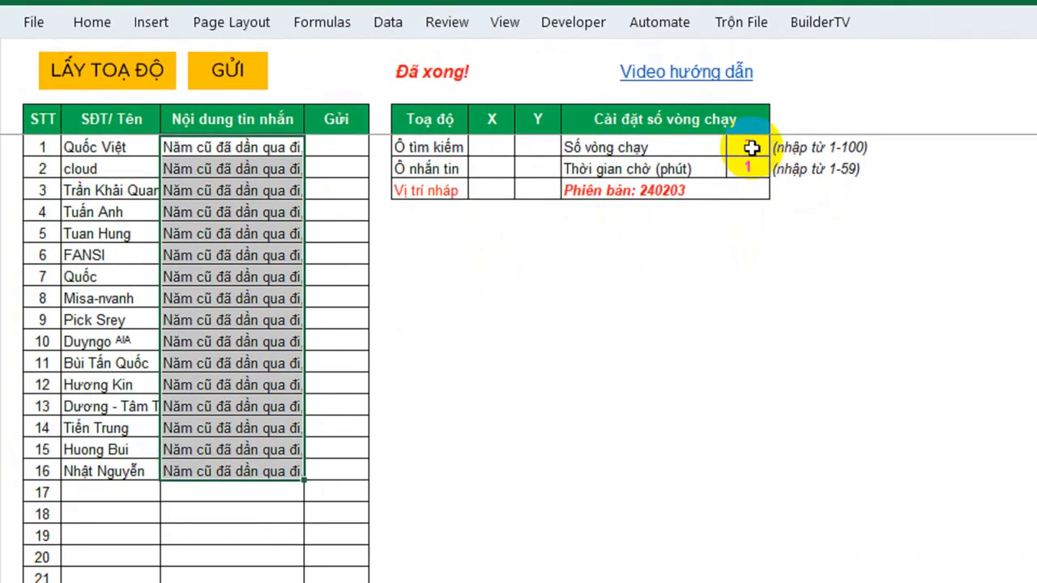
left_click(752, 147)
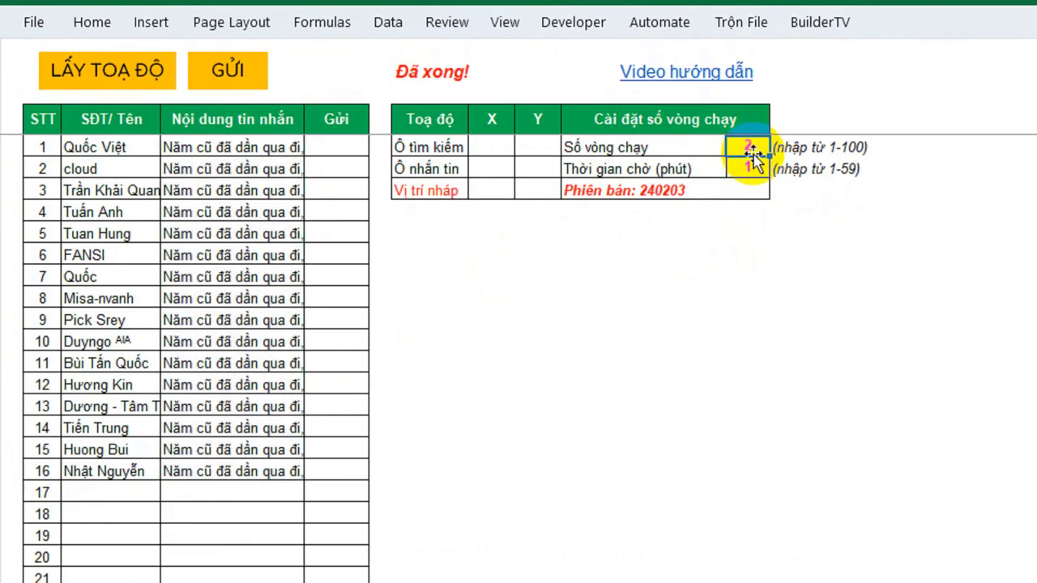
left_click(662, 293)
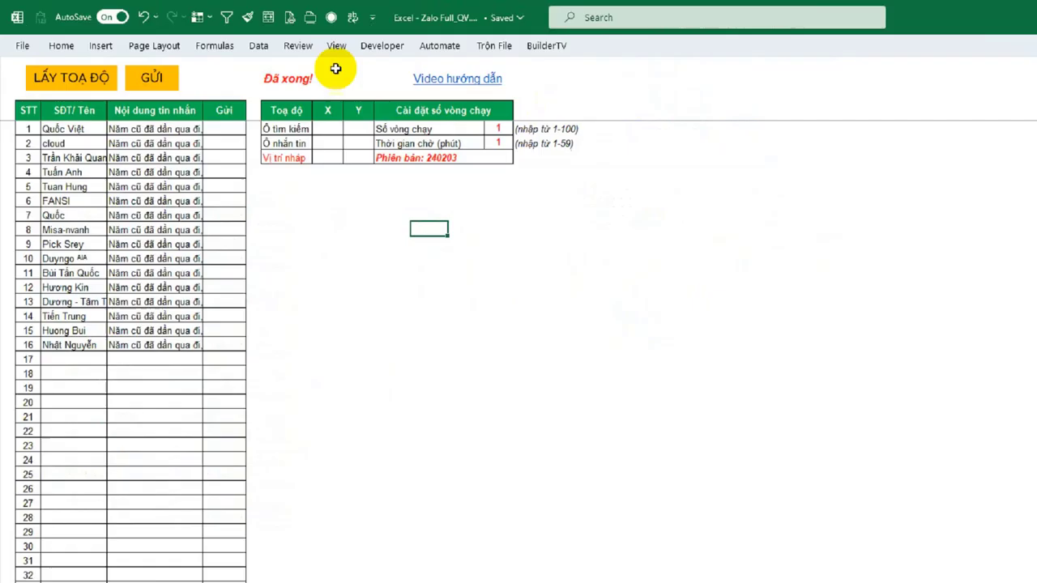
- Dock Excel left, capture Zalo's search box at 1148, 65 and paste into Ô tìm kiếm X/Y
left_click_drag(729, 16, 6, 215)
left_click(341, 216)
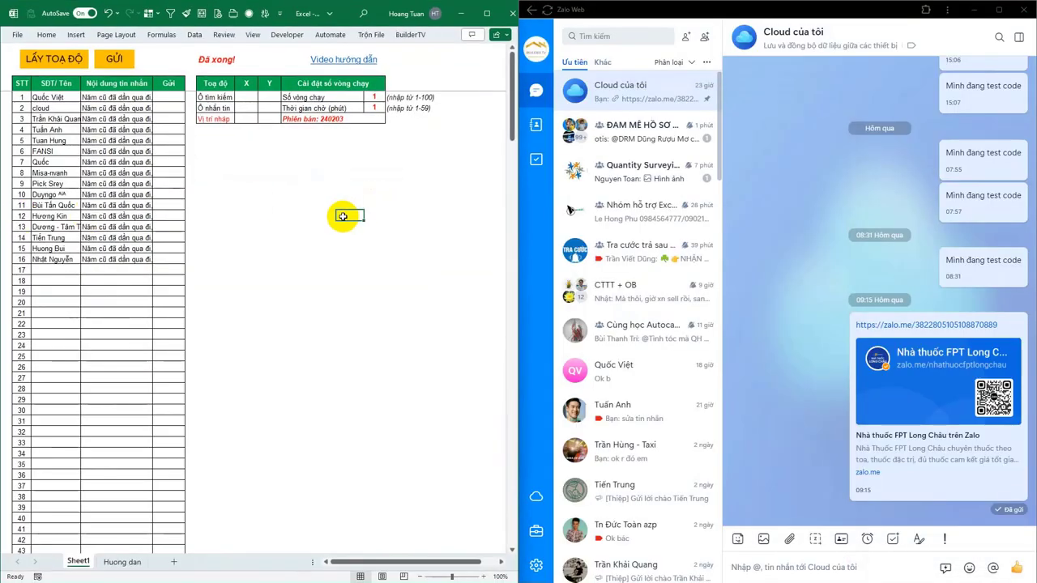
left_click(60, 63)
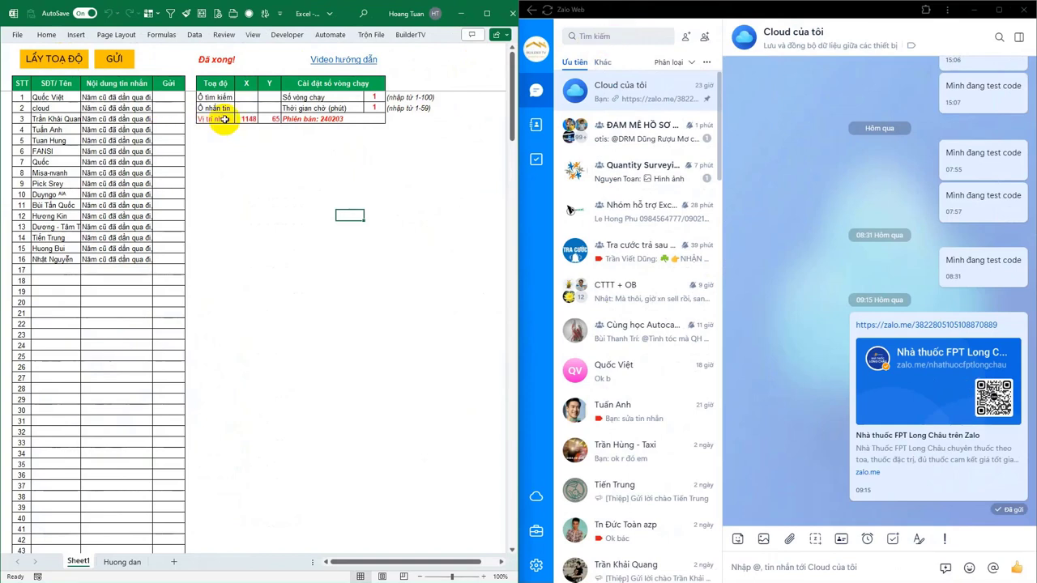
left_click_drag(246, 119, 273, 118)
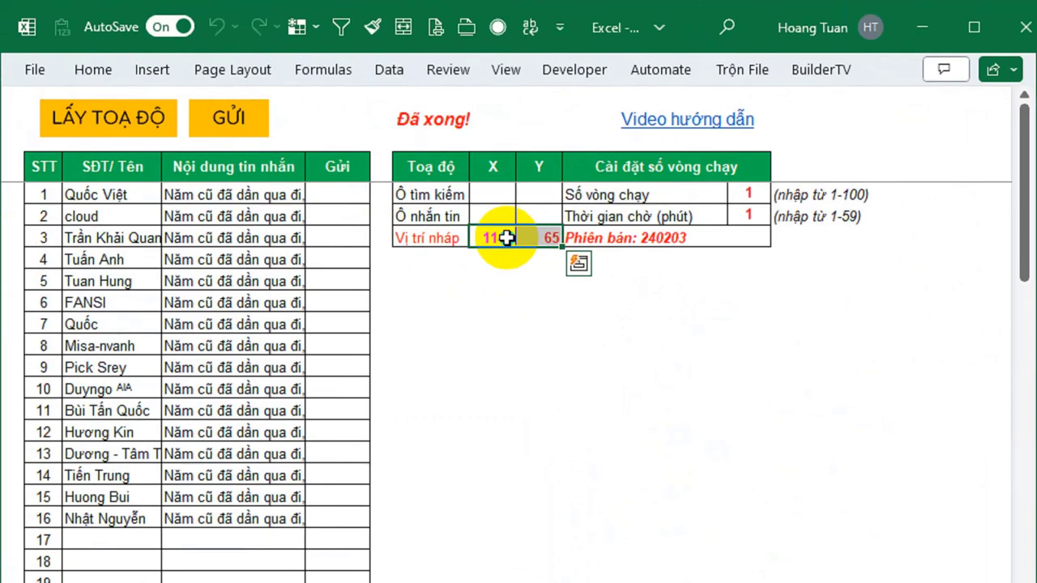
right_click(507, 238)
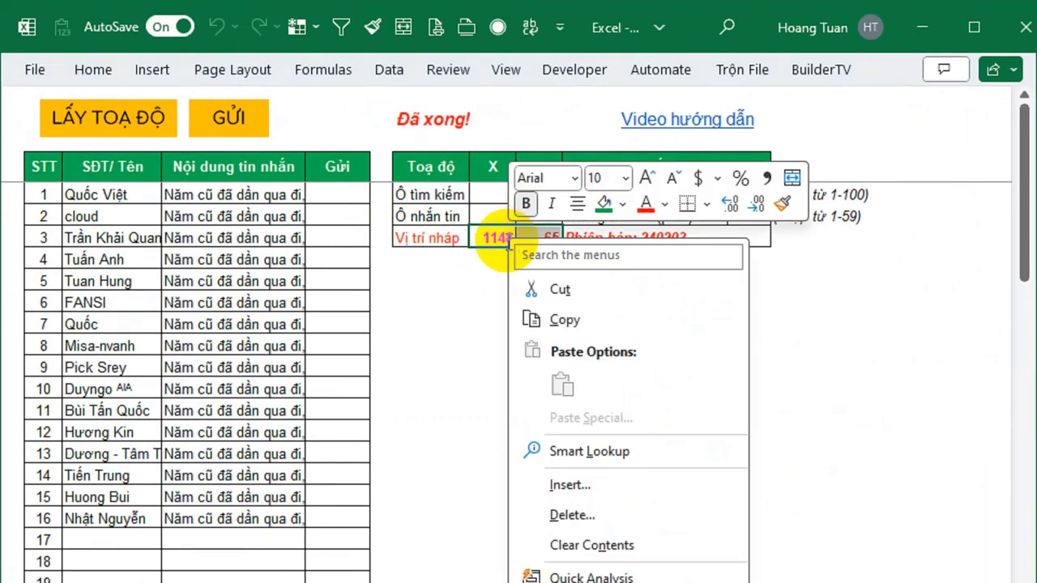
left_click(567, 317)
left_click(487, 196)
right_click(487, 196)
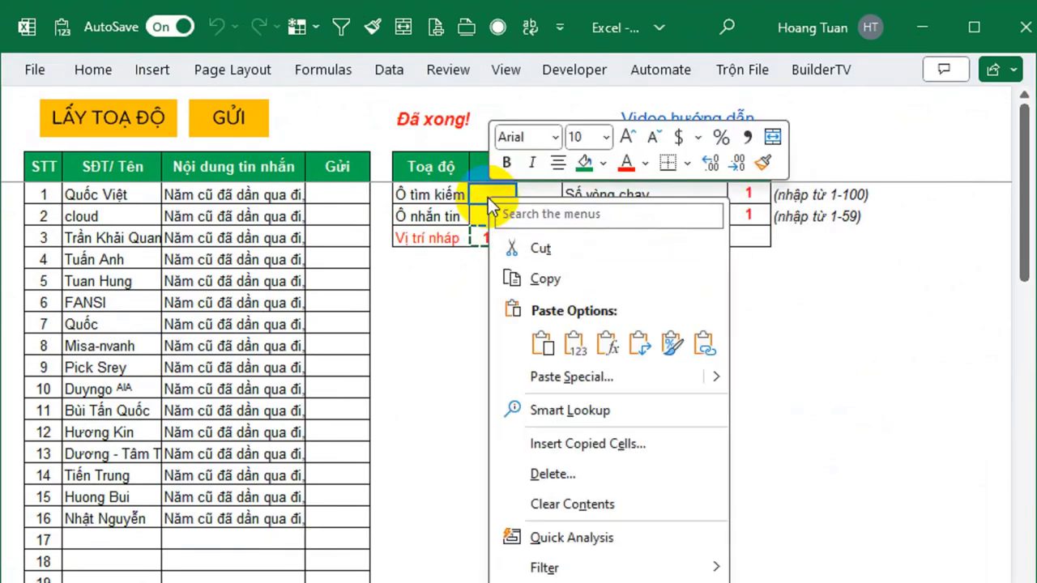
left_click(570, 342)
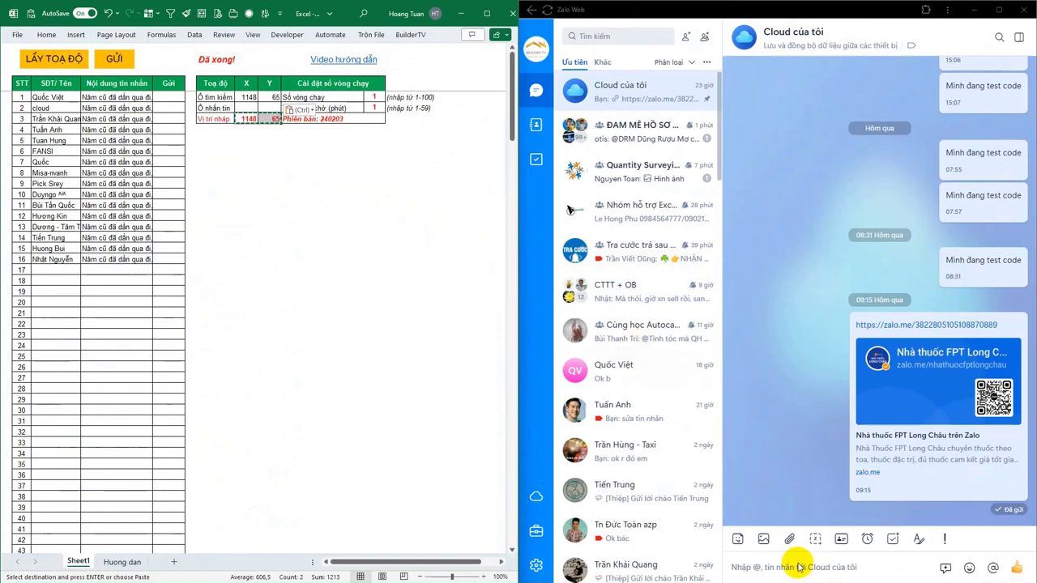
left_click(62, 65)
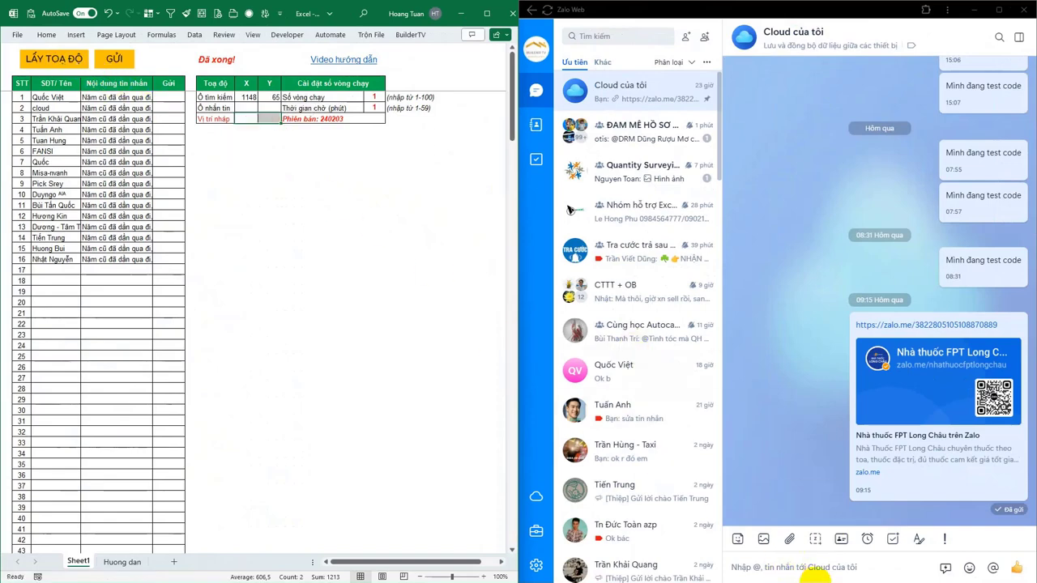
- Capture Zalo's message input at 1500, 1038 and paste it into the Ô nhắn tin row
left_click(811, 564)
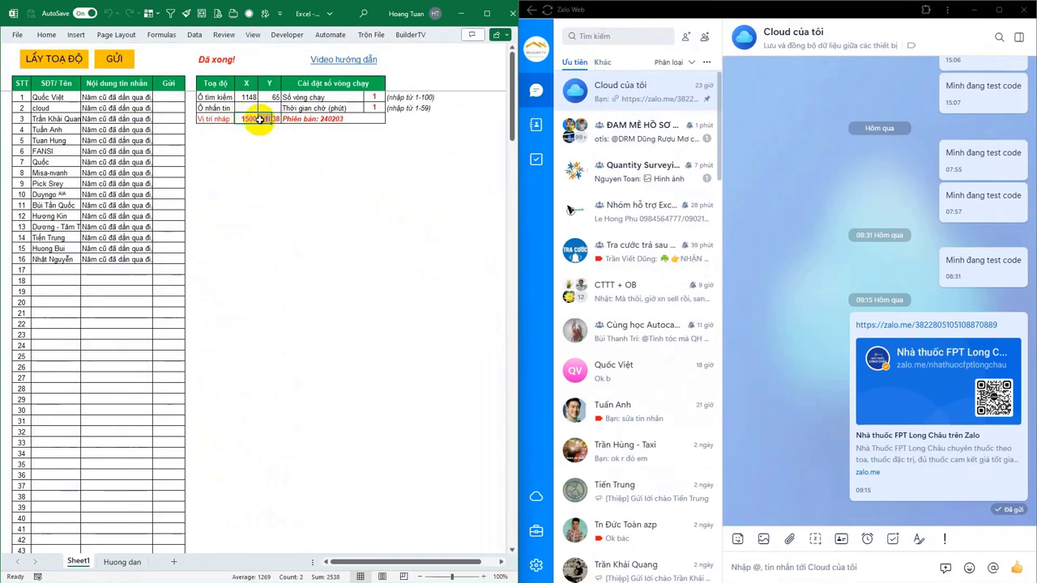
right_click(267, 119)
left_click(293, 162)
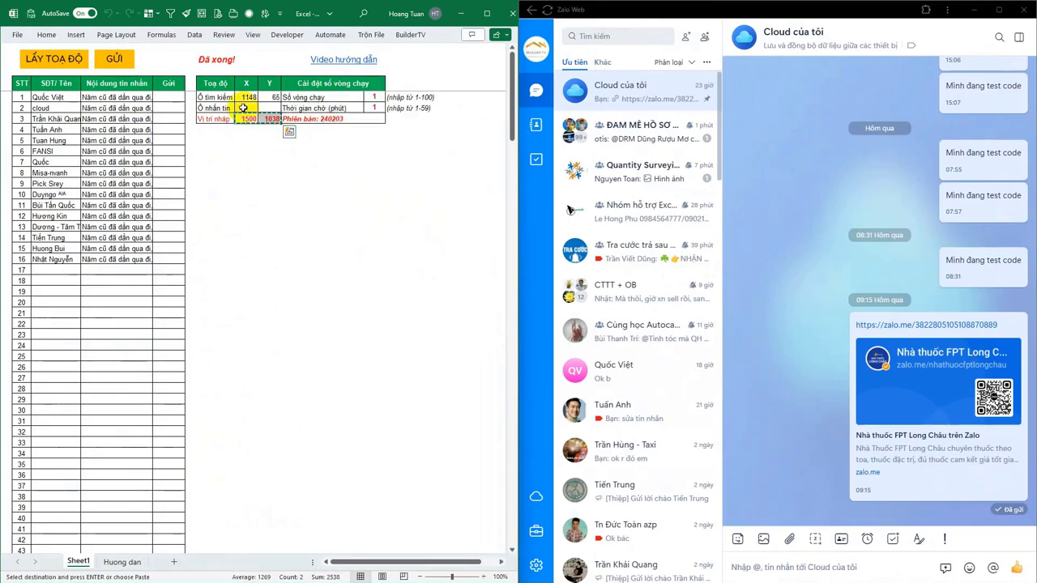
right_click(243, 112)
left_click(293, 162)
key("ctrl+v")
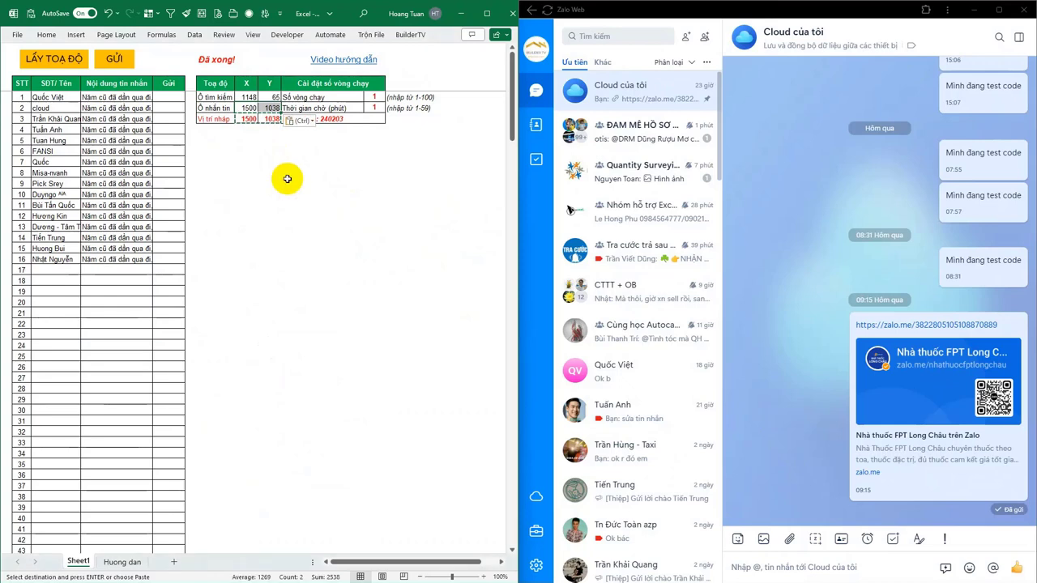
key("Escape")
left_click(92, 97)
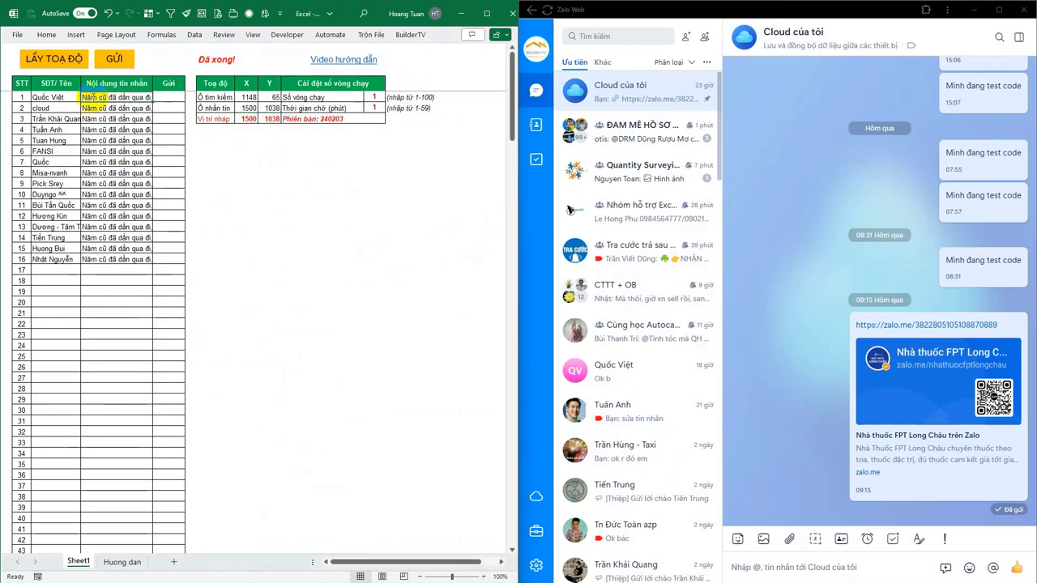
double_click(86, 96)
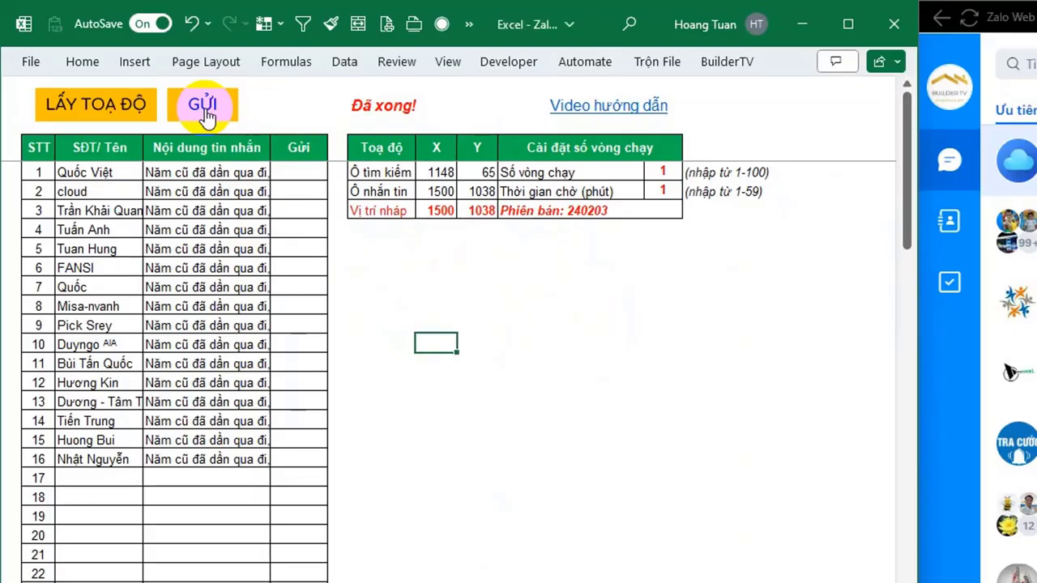
- Run the GỬI macro to send the greeting to all 16 contacts via Zalo
left_click(114, 59)
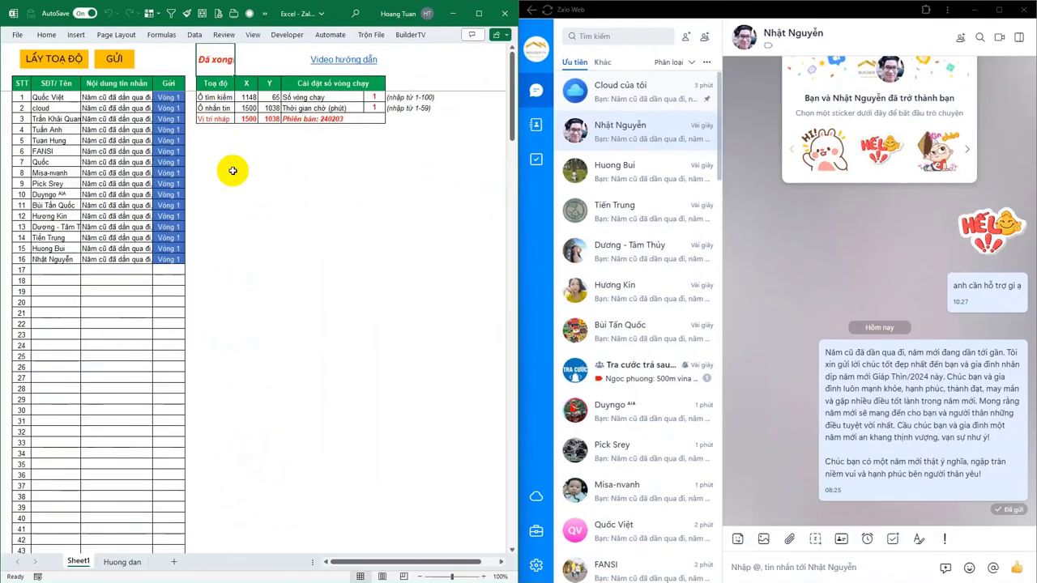
- Open cell C1 to compare the full Giáp Thìn 2024 greeting with the sent Zalo messages
left_click(246, 205)
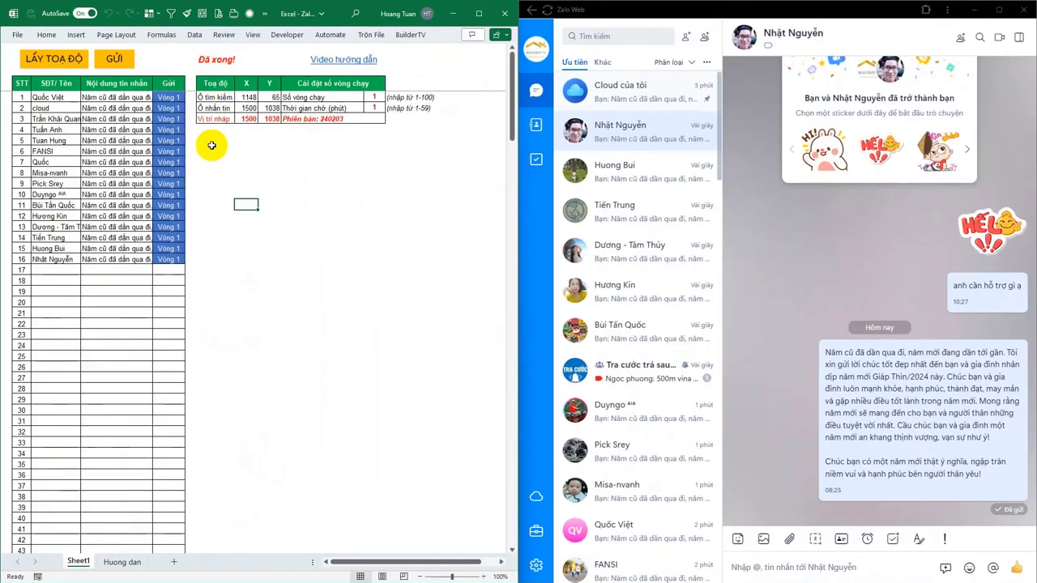
left_click_drag(169, 98, 168, 259)
double_click(93, 98)
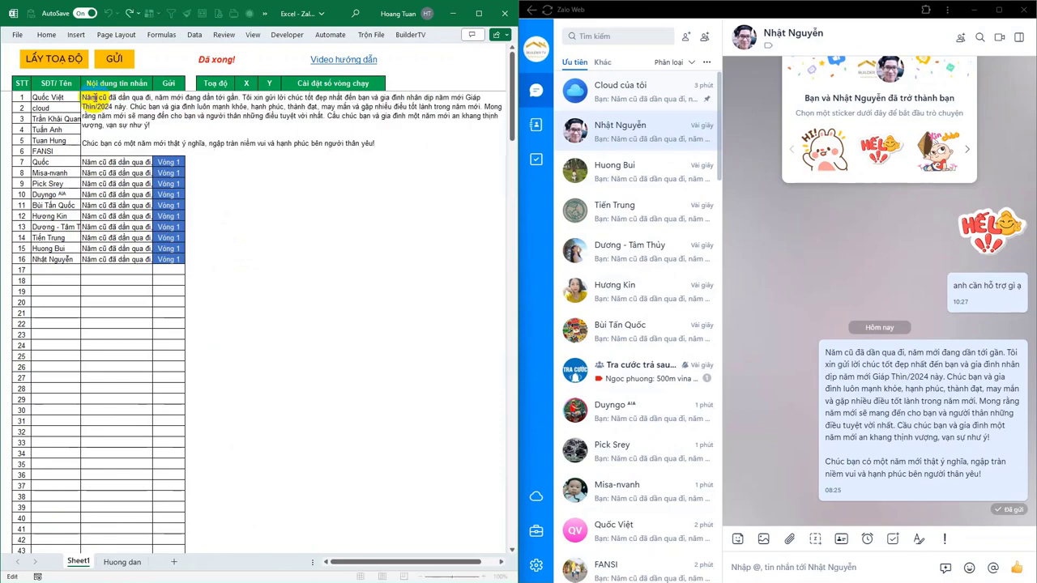